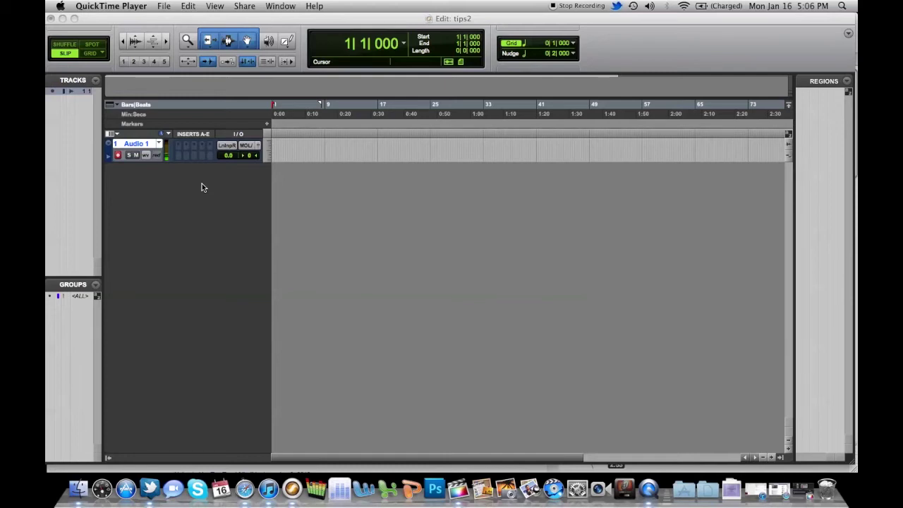
Set up a new stereo instrument track in the New Tracks dialog
left_click(240, 7)
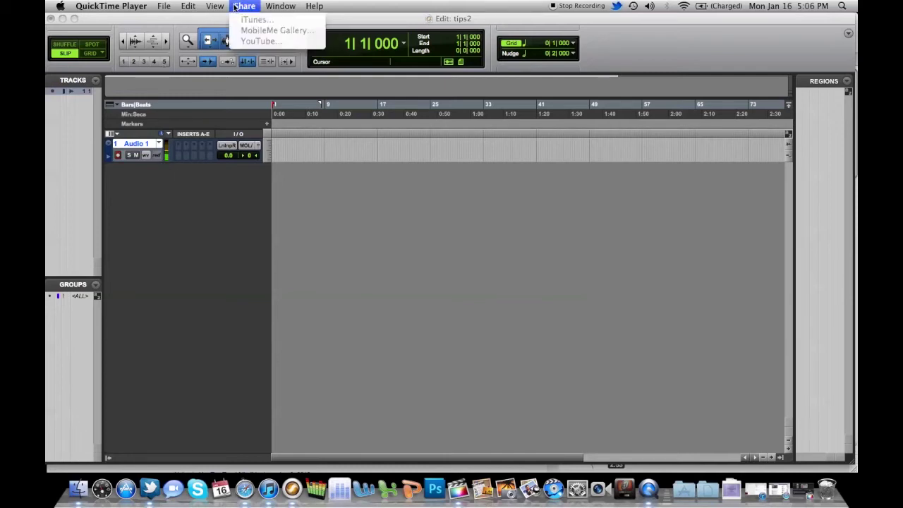
left_click(256, 10)
left_click(292, 5)
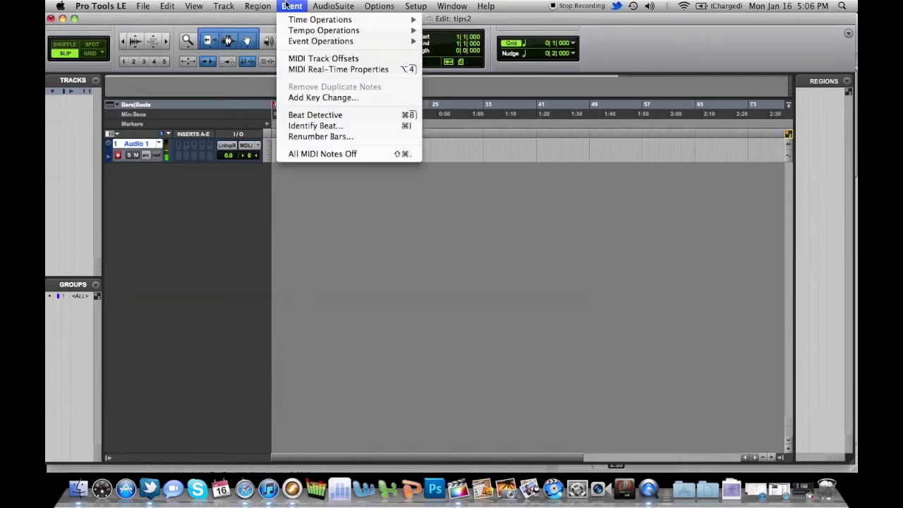
left_click(254, 22)
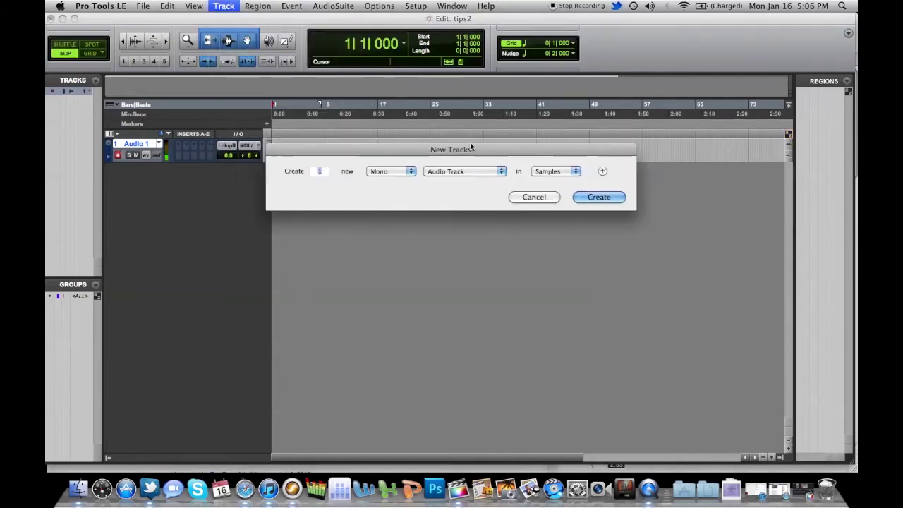
left_click(391, 171)
left_click(385, 180)
left_click(436, 173)
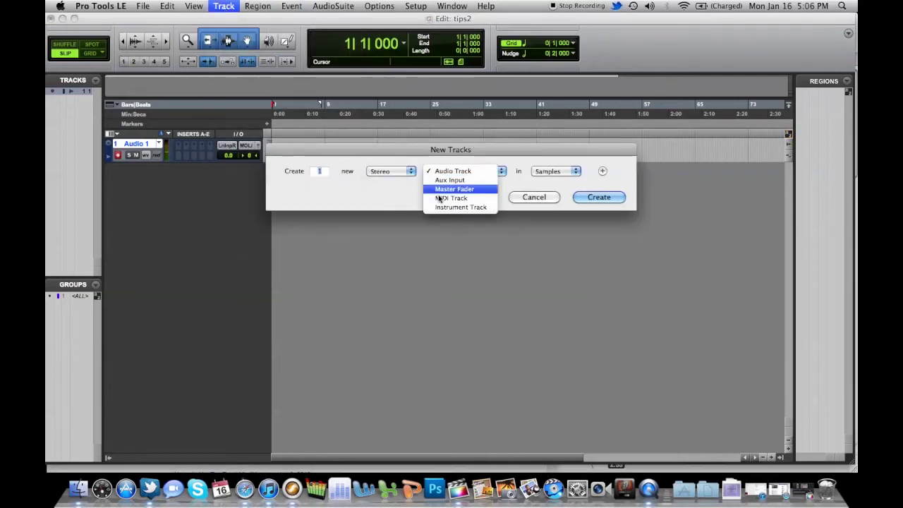
left_click(458, 206)
Create Inst 1 with Mini Grand, record a pass, then close the plugin window
left_click(601, 199)
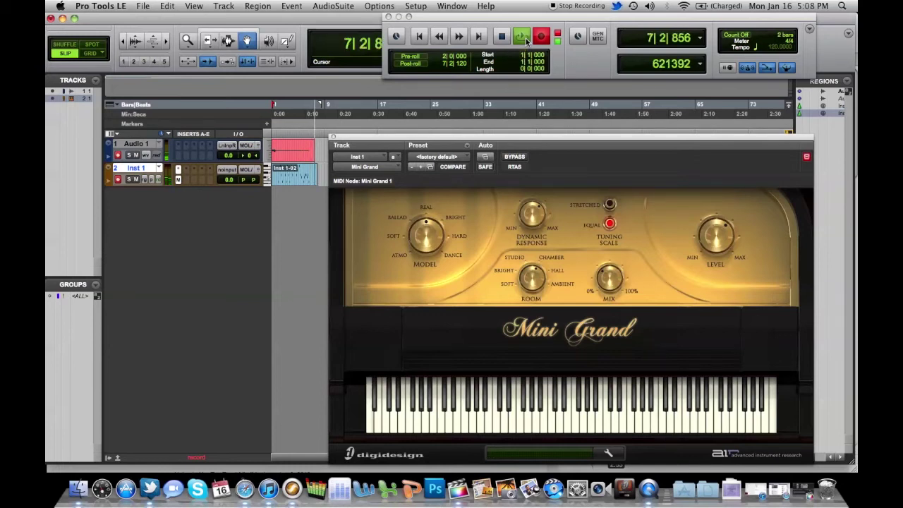
left_click(527, 41)
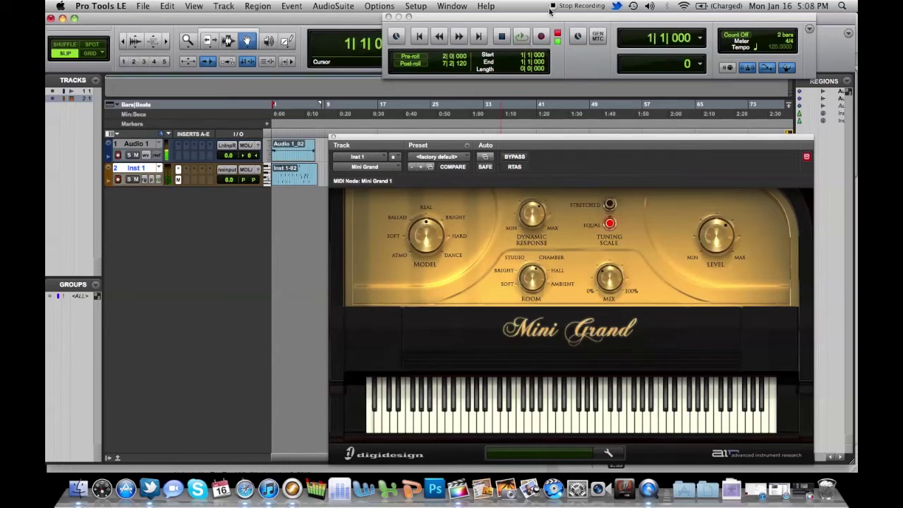
left_click(335, 137)
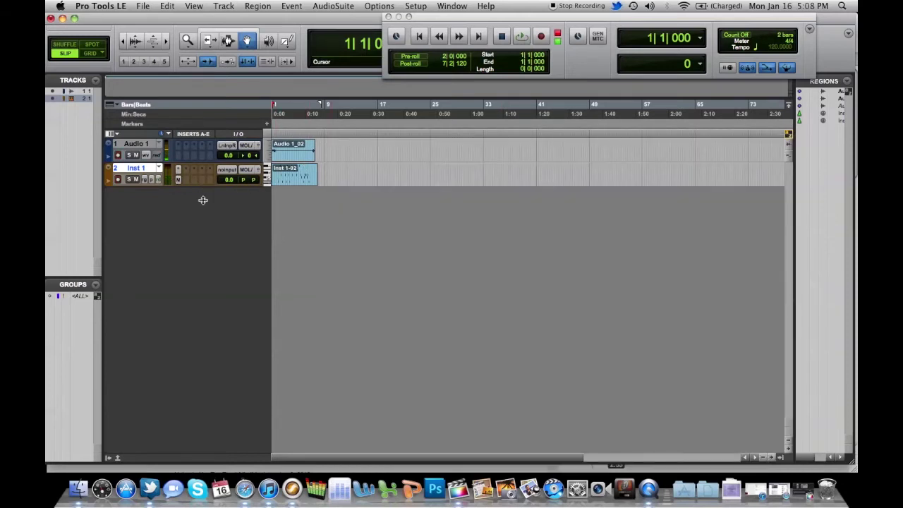
Make the Inst 1 track taller and delete the Audio 1_02 region
left_click_drag(203, 200, 214, 247)
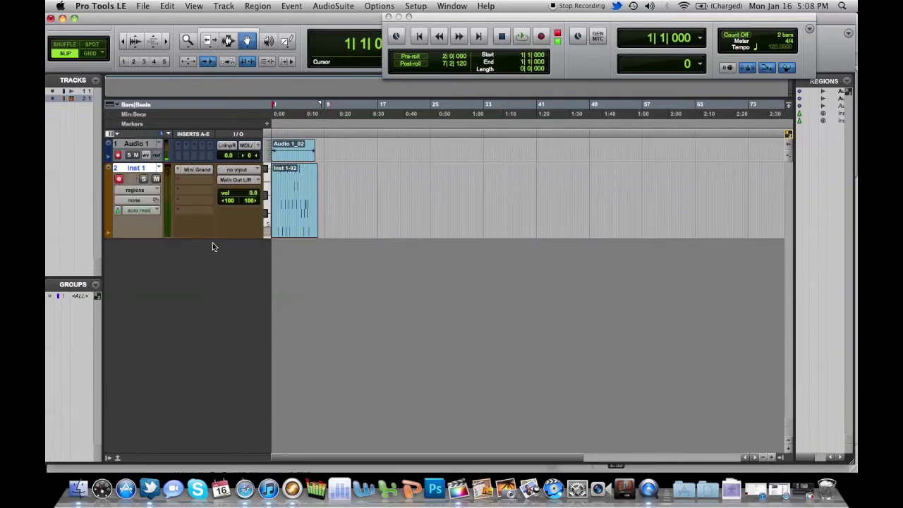
left_click(772, 458)
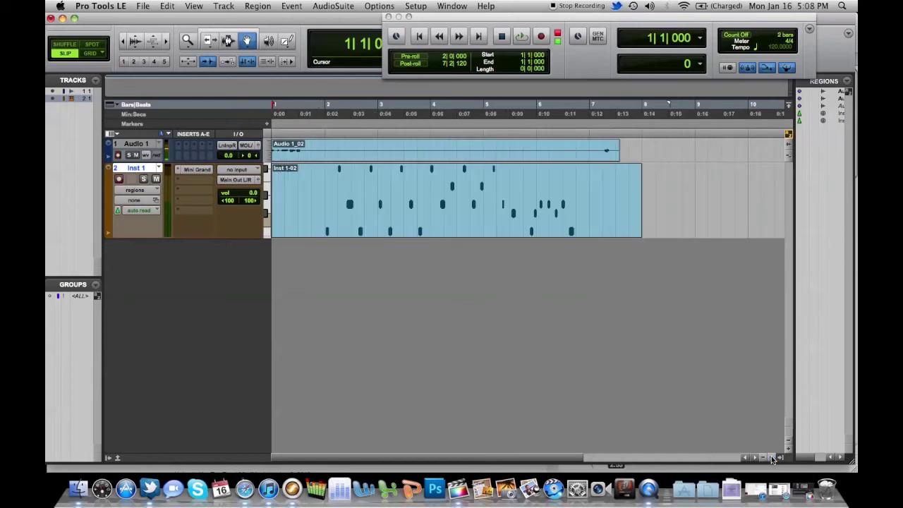
left_click(439, 151)
key("Delete")
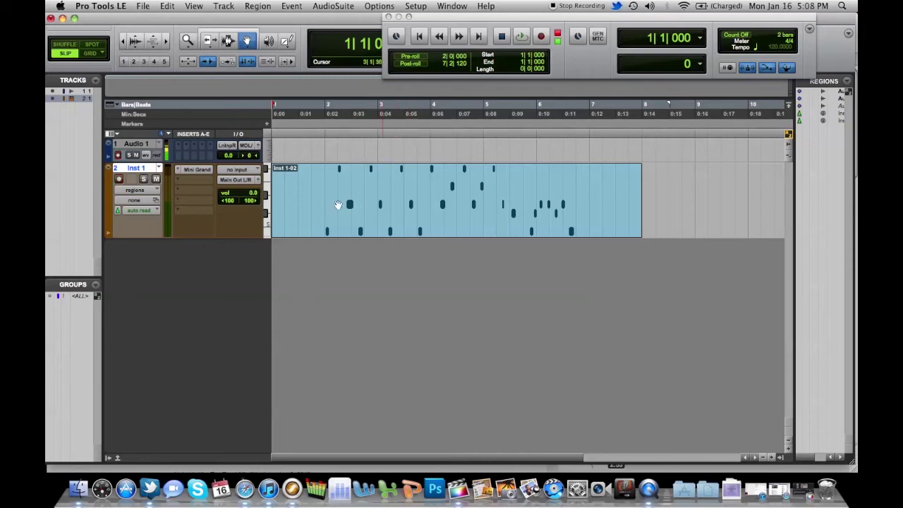
Place the timeline insertion point at 1|4|028
left_click(326, 135)
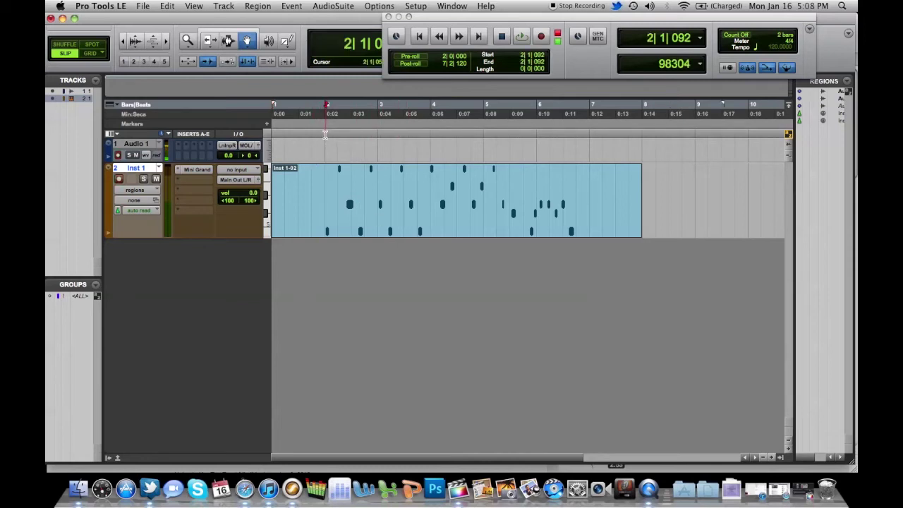
left_click(323, 135)
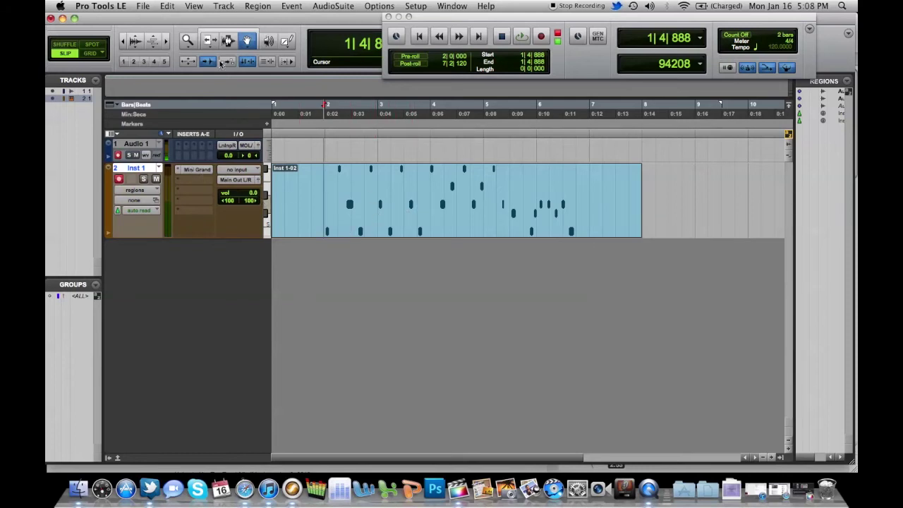
left_click(314, 133)
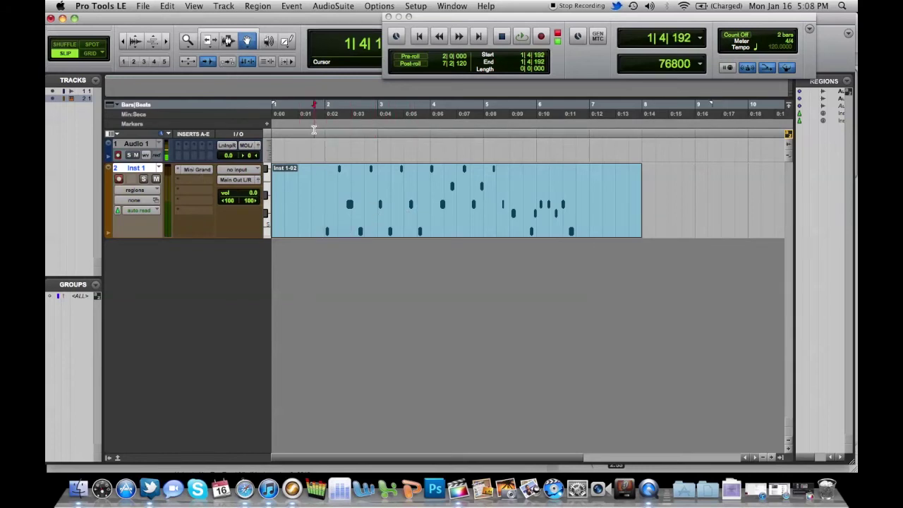
left_click(311, 132)
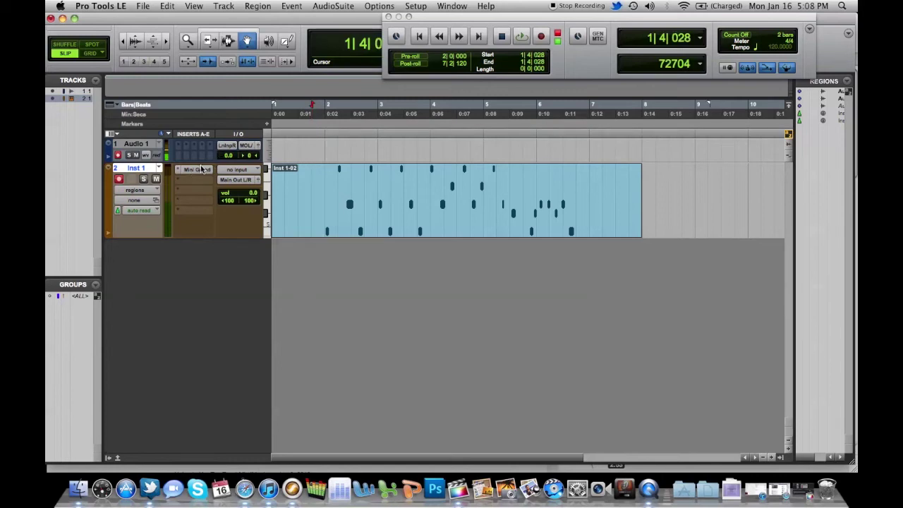
left_click(228, 6)
Add a new stereo audio track, Audio 2, and make it taller
left_click(231, 20)
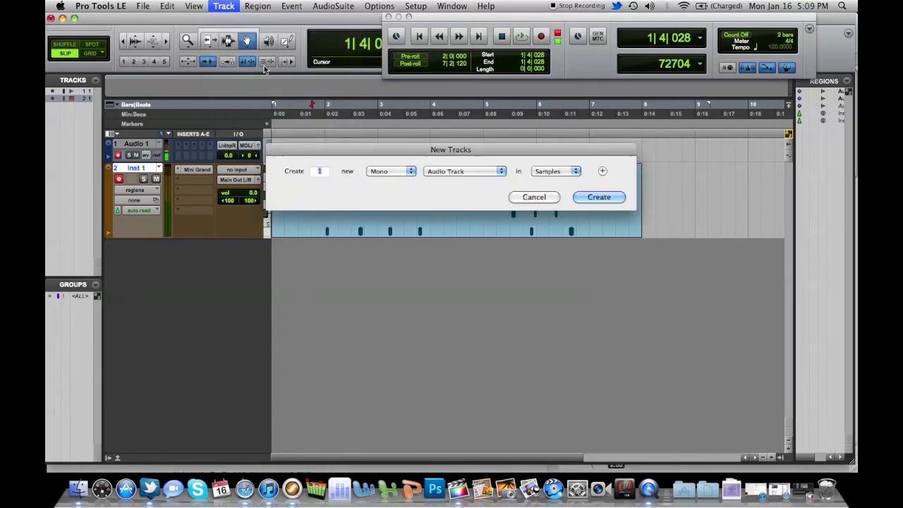
left_click(389, 172)
left_click(389, 179)
left_click(592, 197)
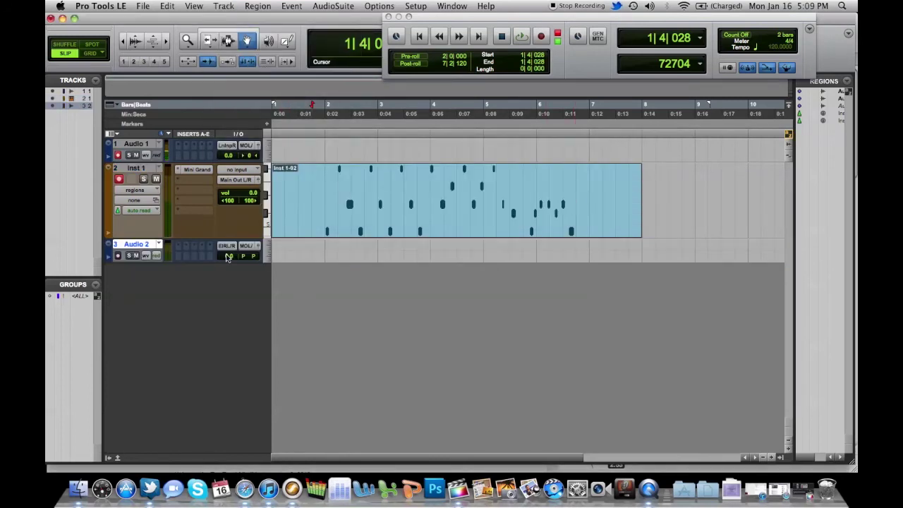
left_click_drag(161, 261, 161, 357)
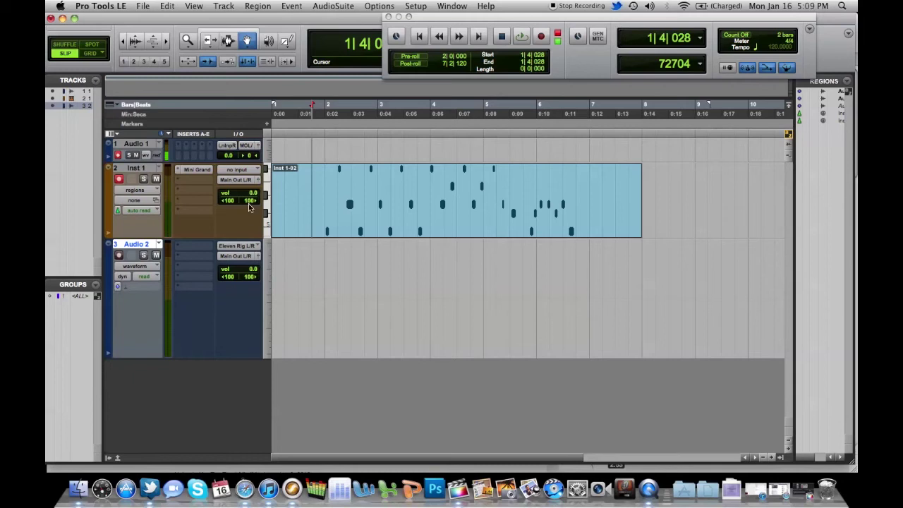
Route Inst 1's output to Bus 1-2 and take Audio 2's input from Bus 1-2
left_click(244, 181)
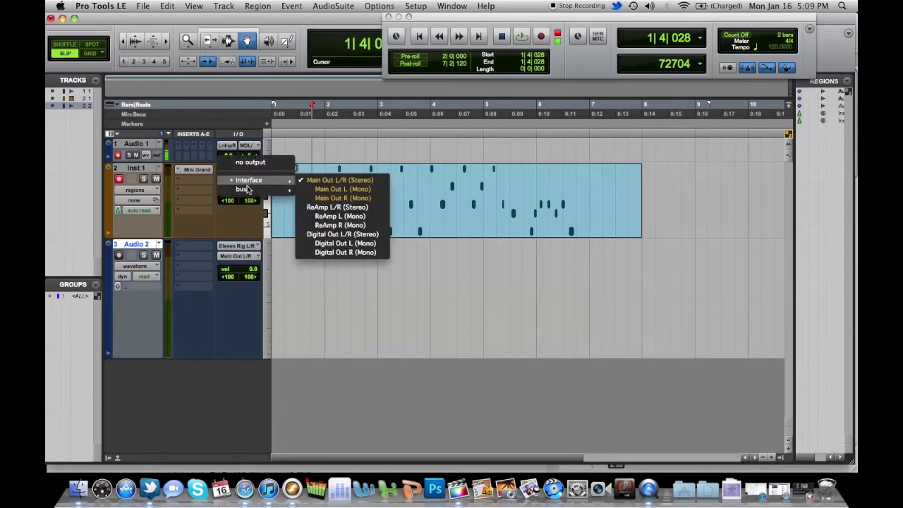
mouse_move(245, 189)
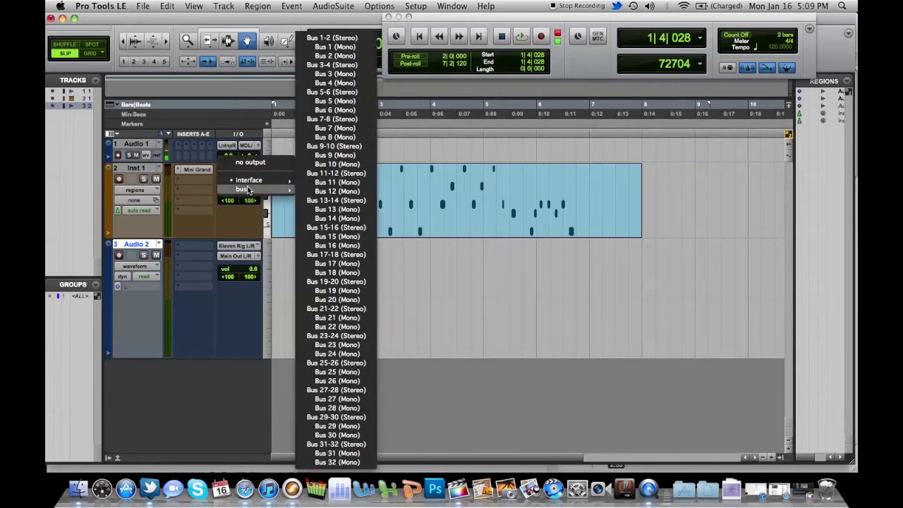
left_click(329, 38)
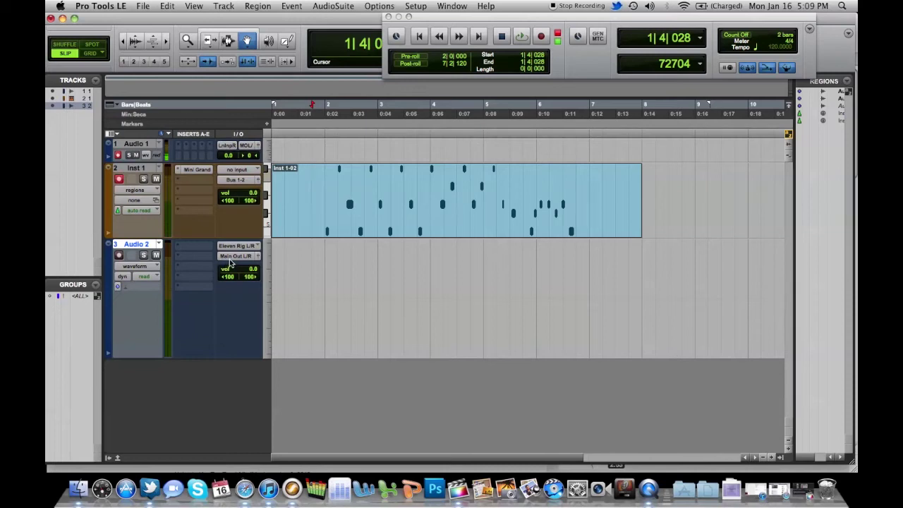
left_click(237, 247)
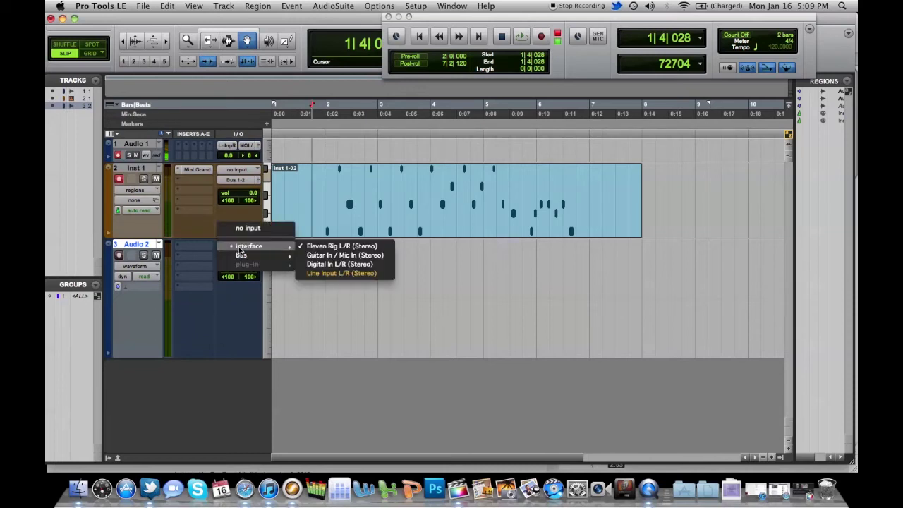
mouse_move(243, 255)
left_click(331, 255)
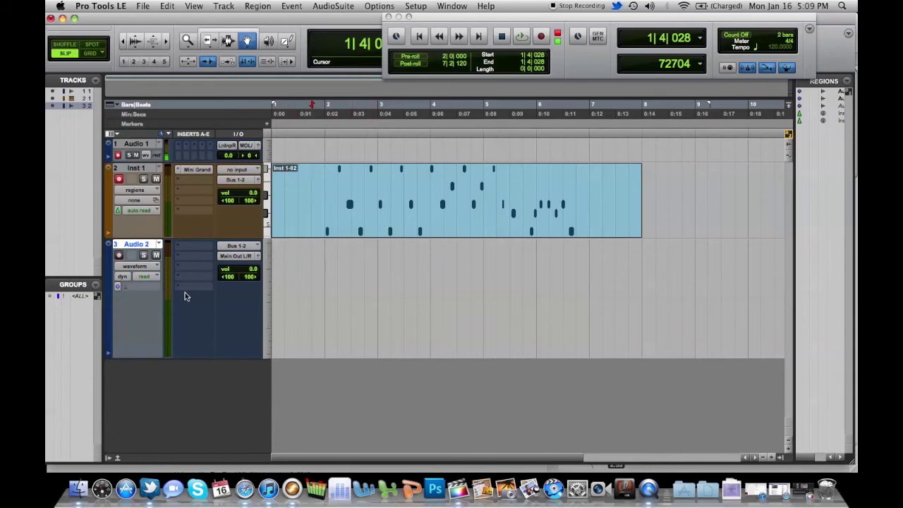
Record-arm Audio 2, record the bused piano from 1|4|274 as Audio 2_01, then play it back
left_click(119, 255)
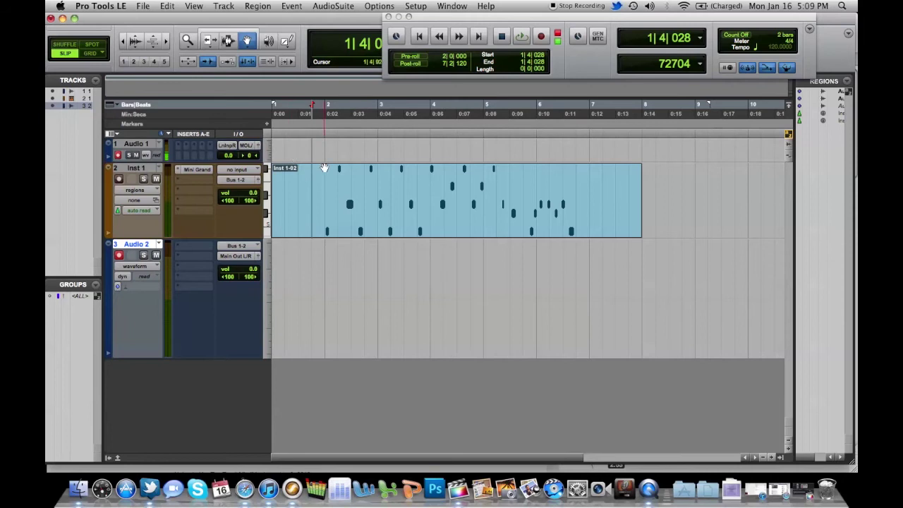
left_click(316, 143)
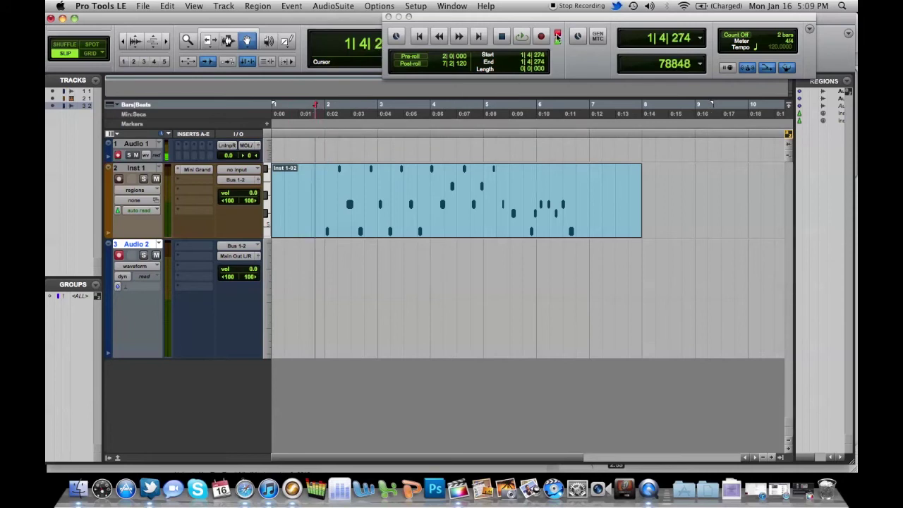
left_click(534, 36)
left_click(526, 37)
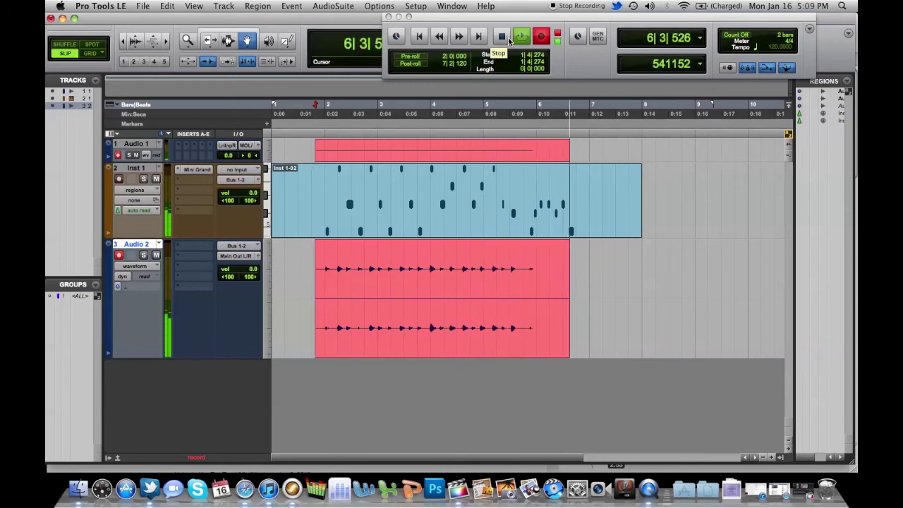
left_click(505, 38)
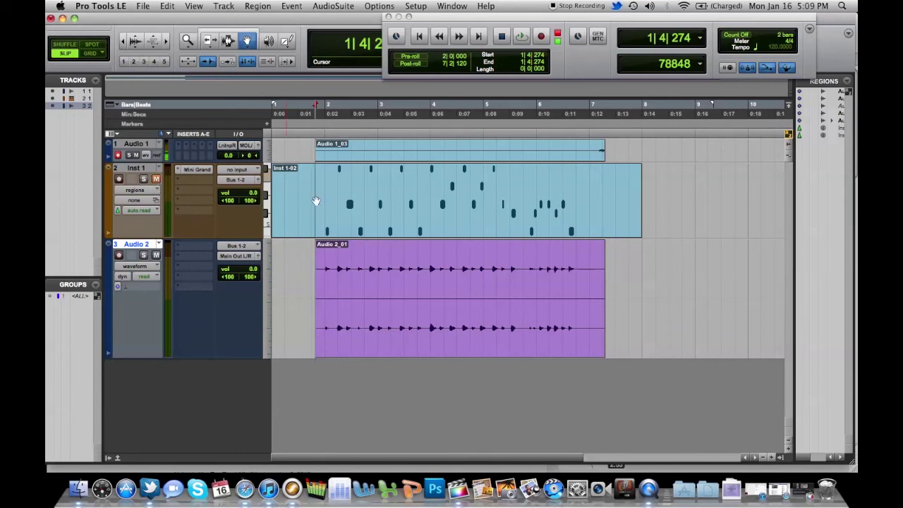
left_click(520, 37)
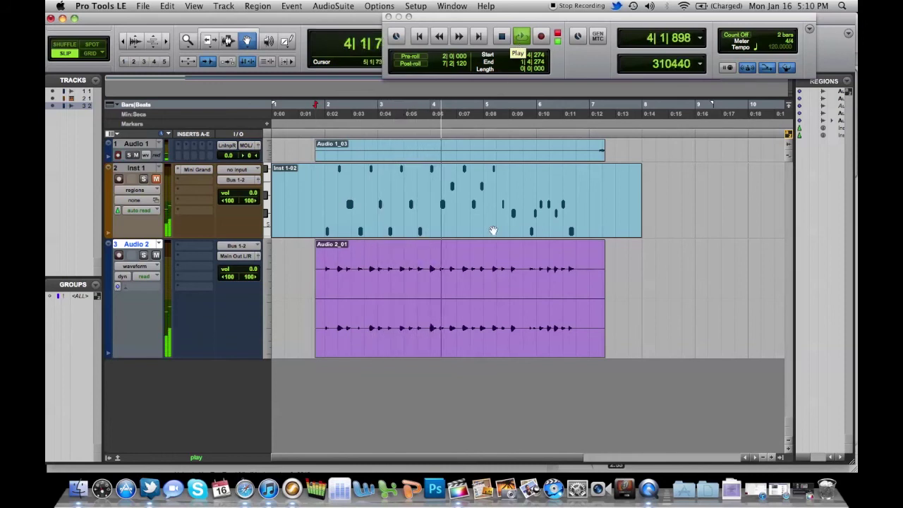
Stop playback and remove the Mini Grand insert from Inst 1
left_click(502, 37)
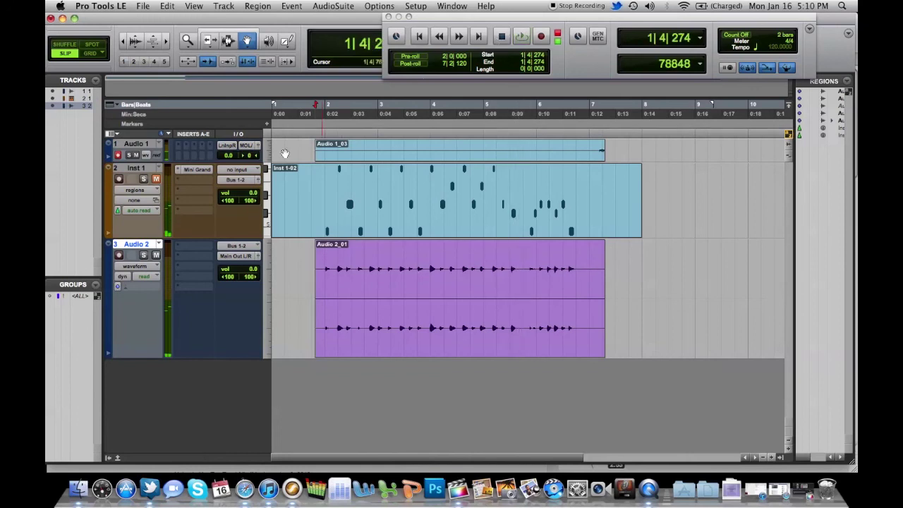
left_click(177, 173)
left_click(201, 152)
Make the Inst 1 track inactive and play back the recorded Audio 2_01 audio
right_click(149, 168)
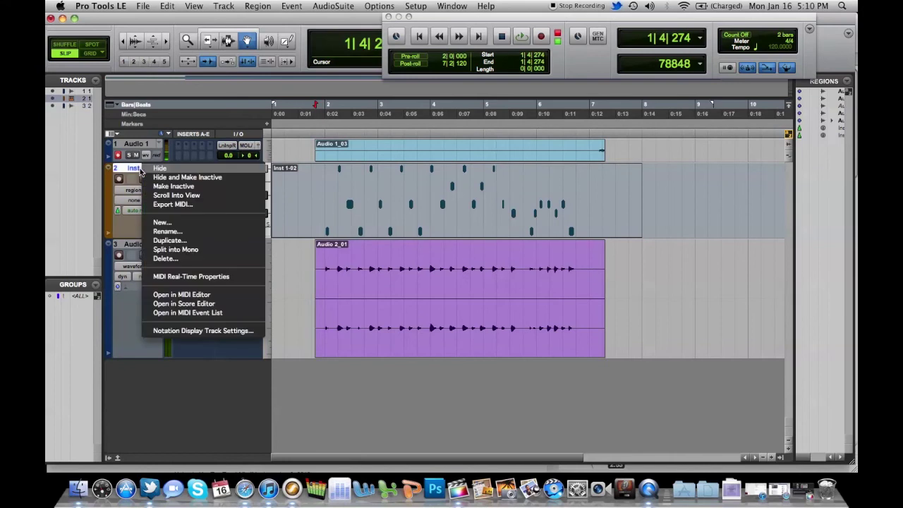
left_click(175, 186)
key("space")
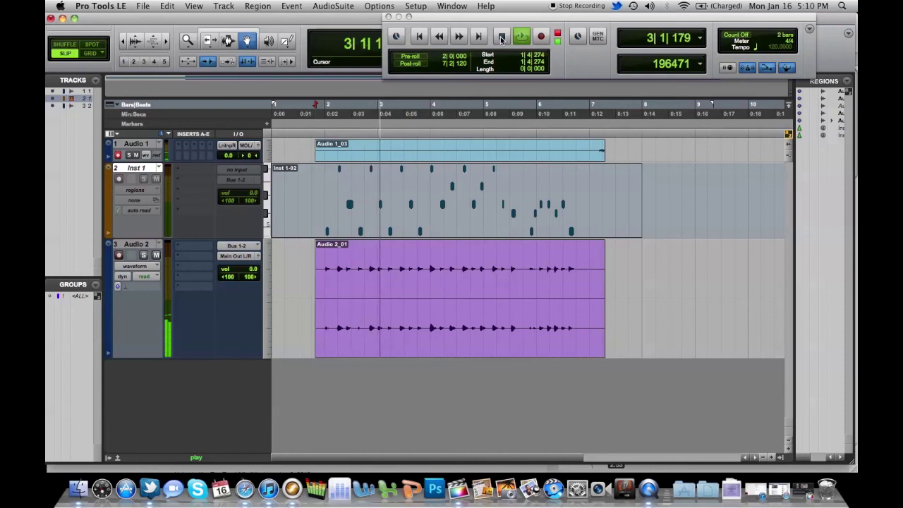
key("space")
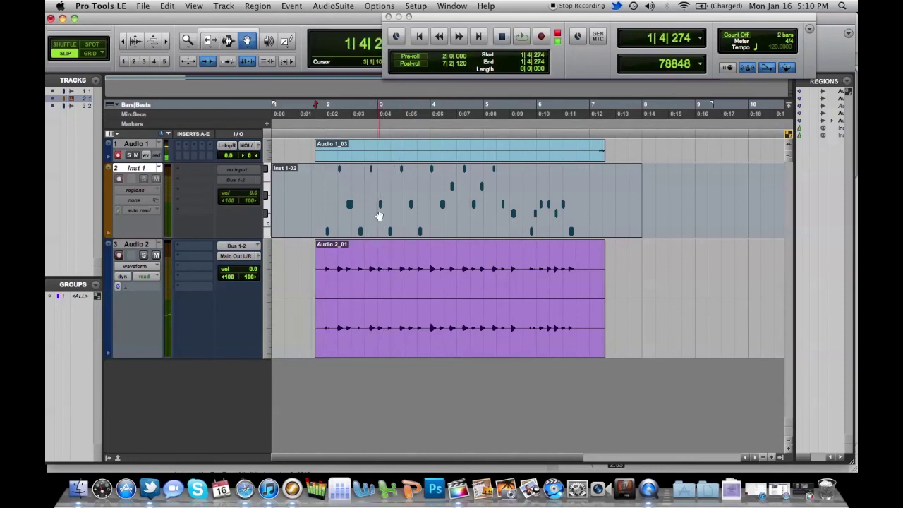